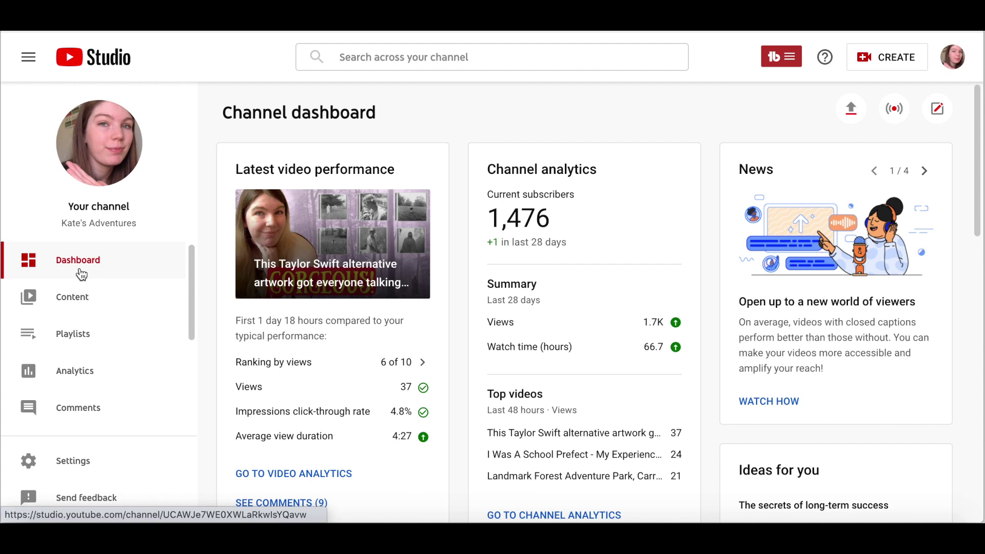
Open the channel's uploads list and bring up the details of the newest video, about the Taylor Swift alternative artwork.
click(73, 297)
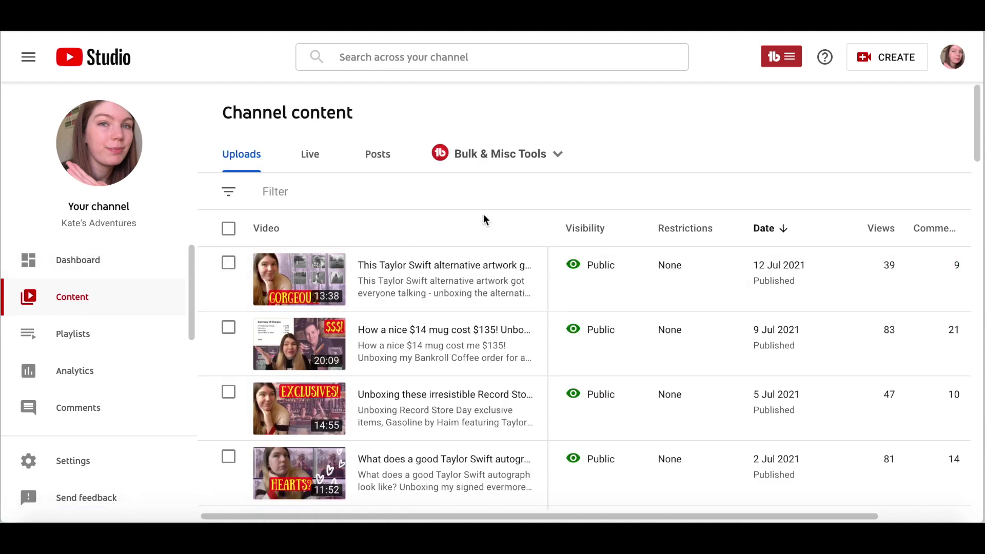
scroll(483, 220, down, 4)
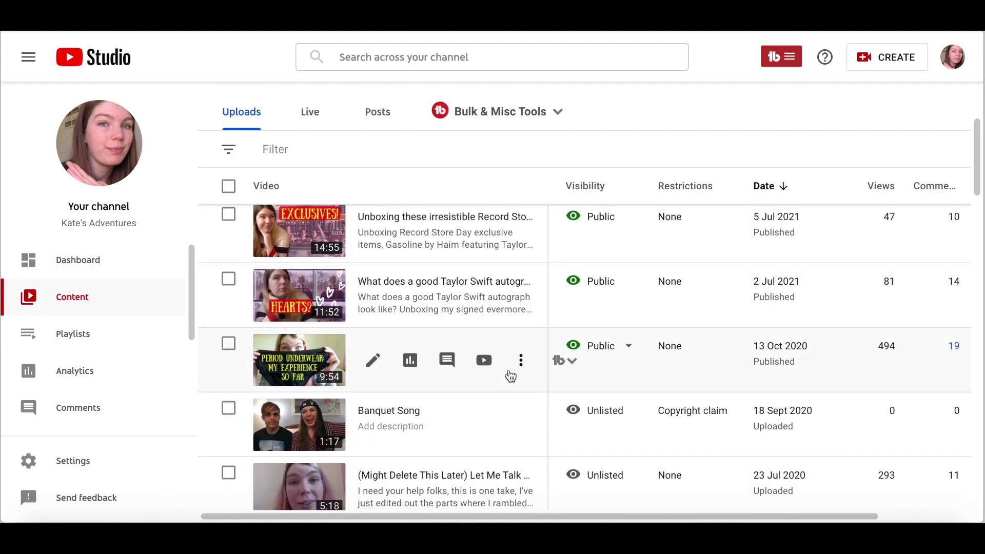
scroll(511, 377, down, 2)
scroll(511, 376, up, 6)
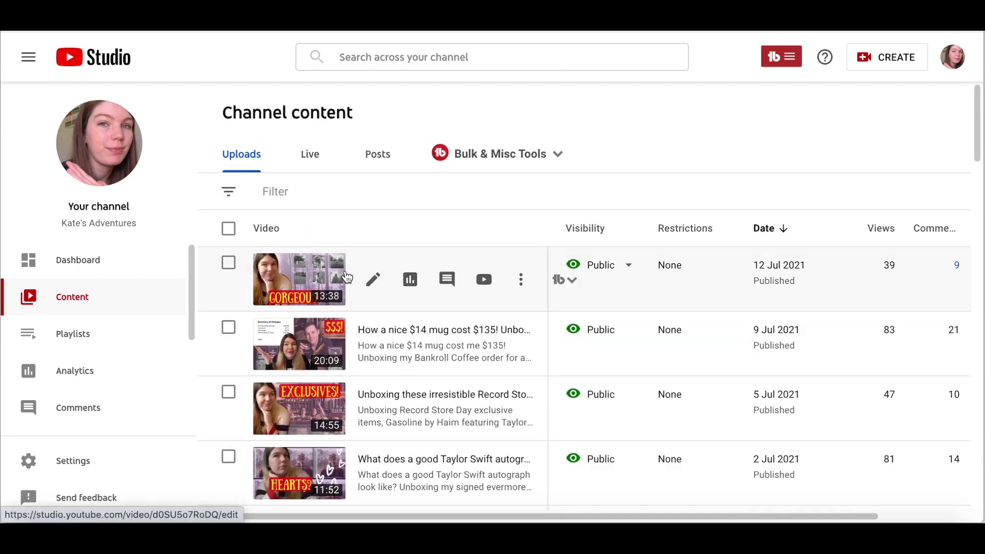
click(374, 280)
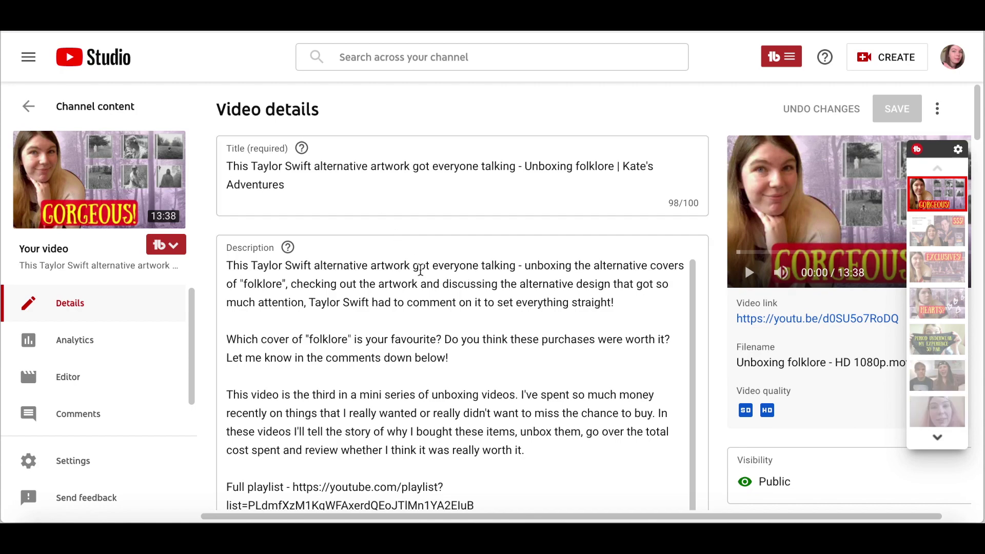
Review the video's description, playlists, audience, age restriction and paid promotion settings.
scroll(436, 343, down, 10)
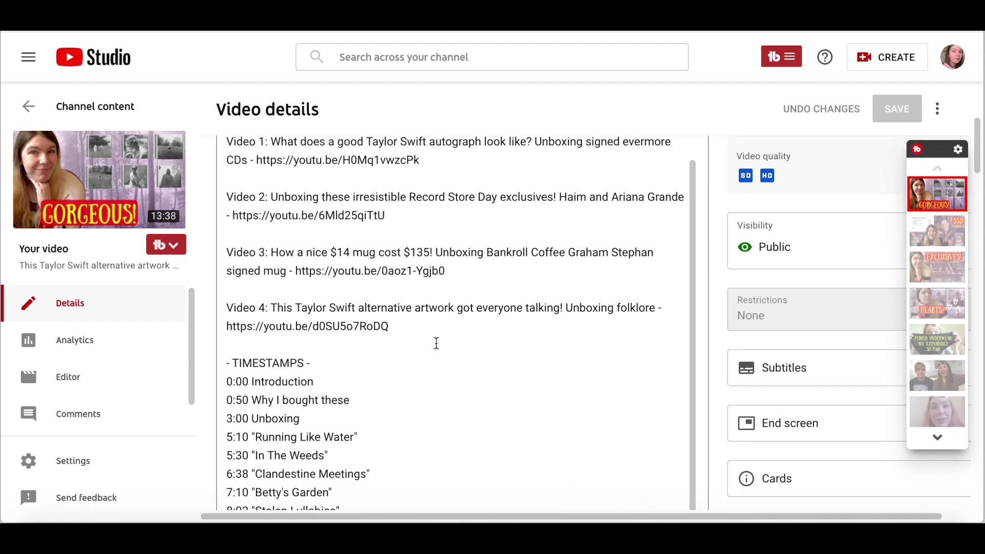
scroll(436, 343, down, 10)
scroll(426, 277, up, 2)
scroll(427, 277, down, 4)
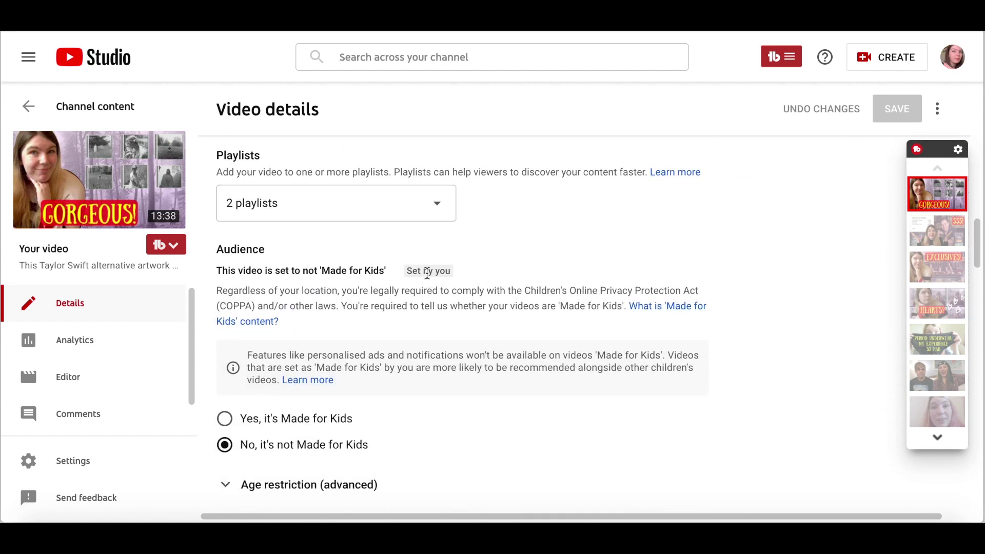
scroll(457, 351, down, 4)
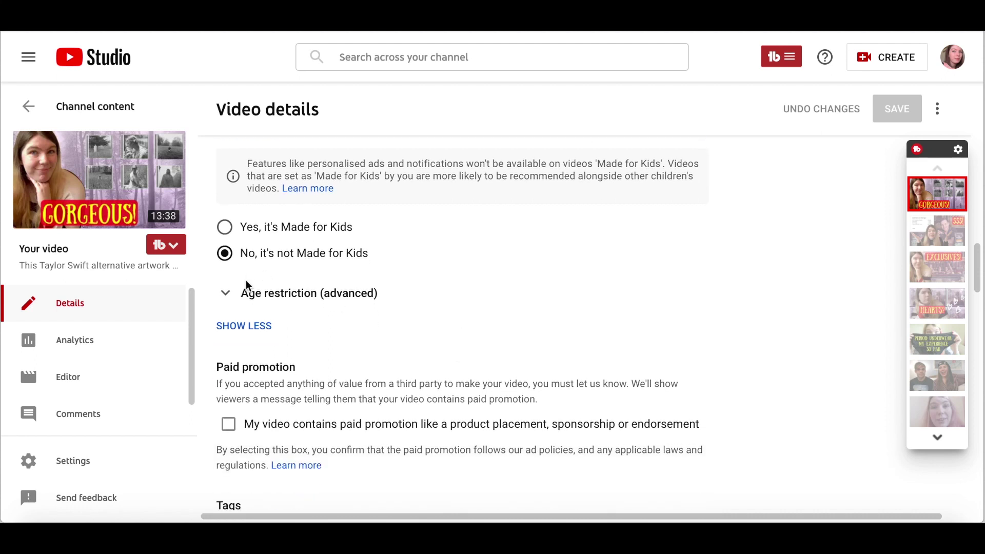
scroll(435, 340, down, 3)
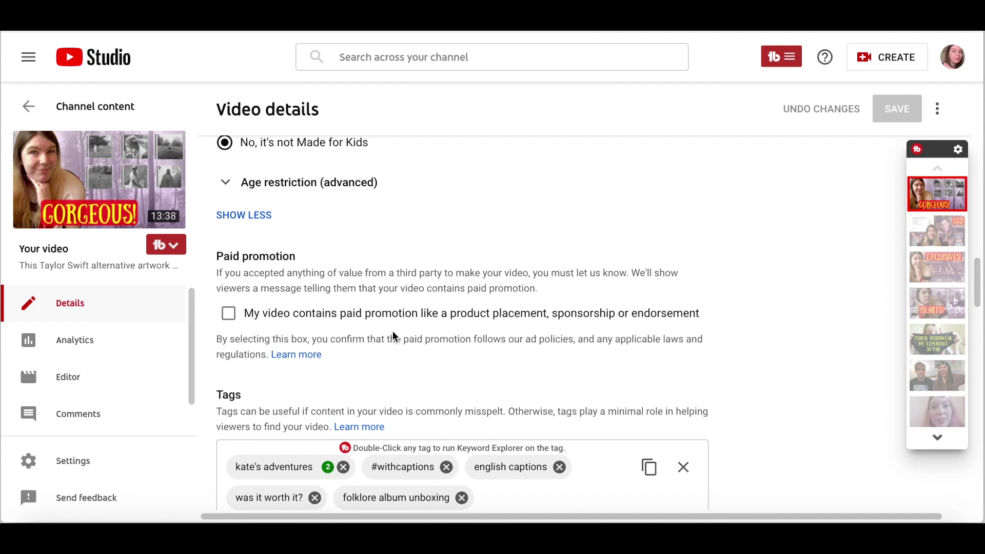
scroll(392, 356, down, 2)
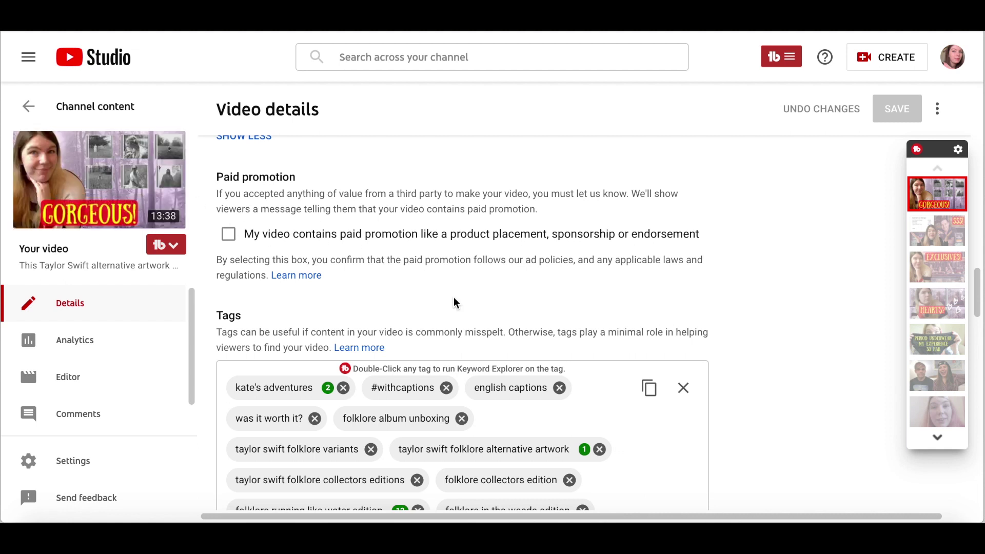
Examine the video's existing tags, the tag tools and the recommended tags list.
scroll(454, 297, down, 3)
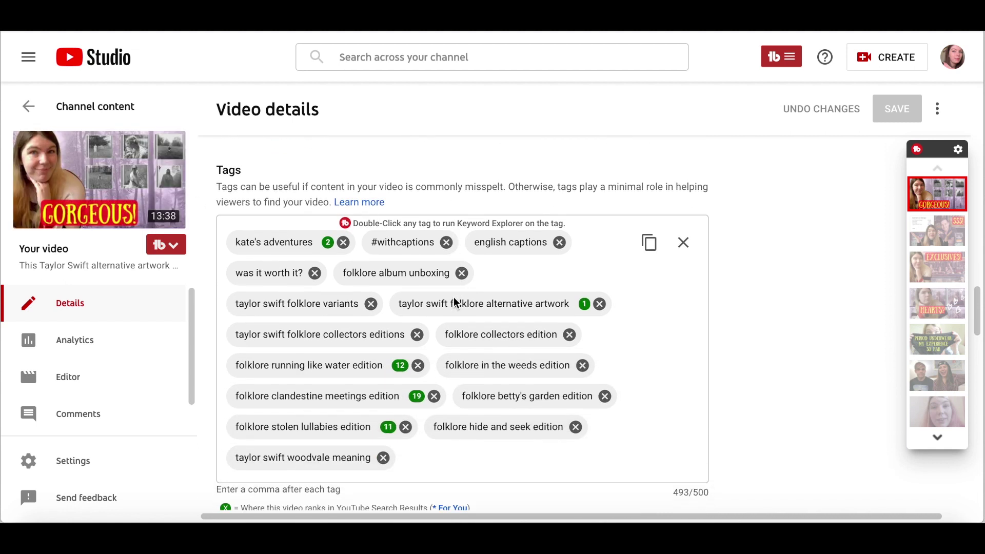
scroll(468, 465, down, 3)
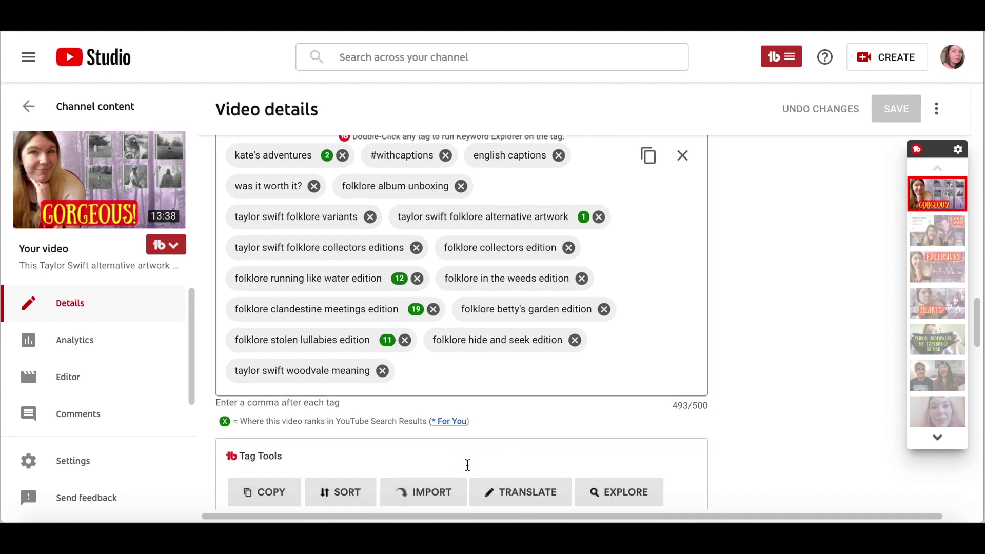
scroll(468, 465, up, 1)
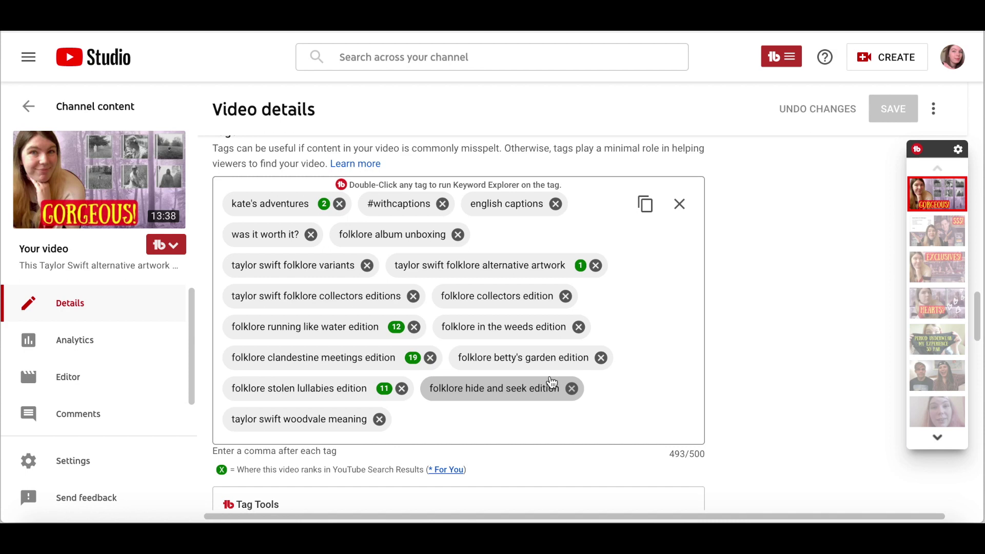
scroll(768, 411, down, 8)
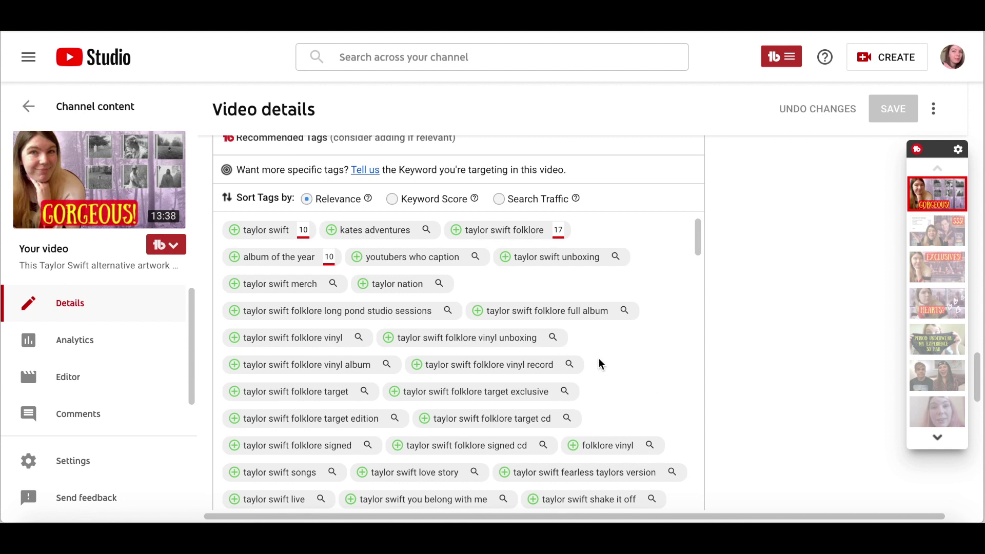
scroll(600, 363, up, 1)
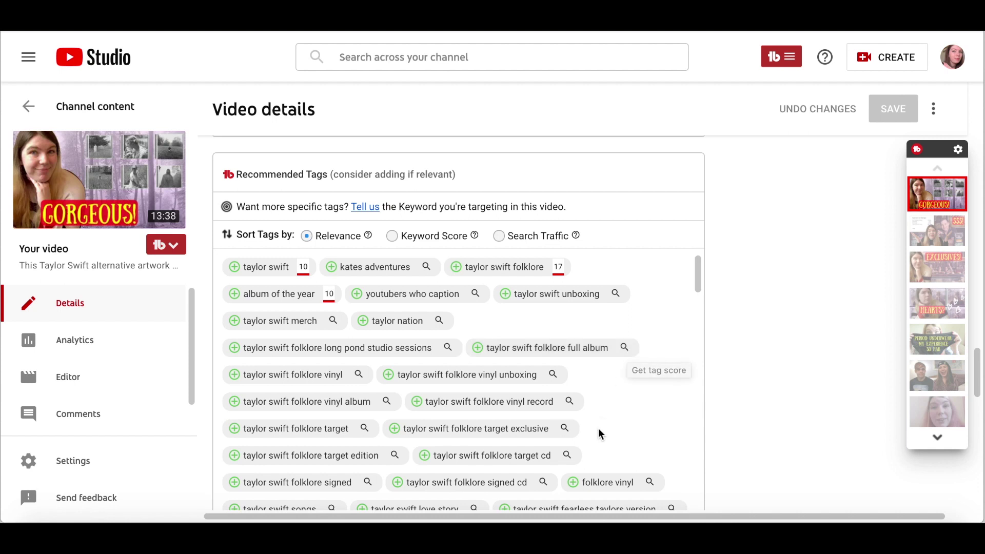
scroll(598, 431, down, 2)
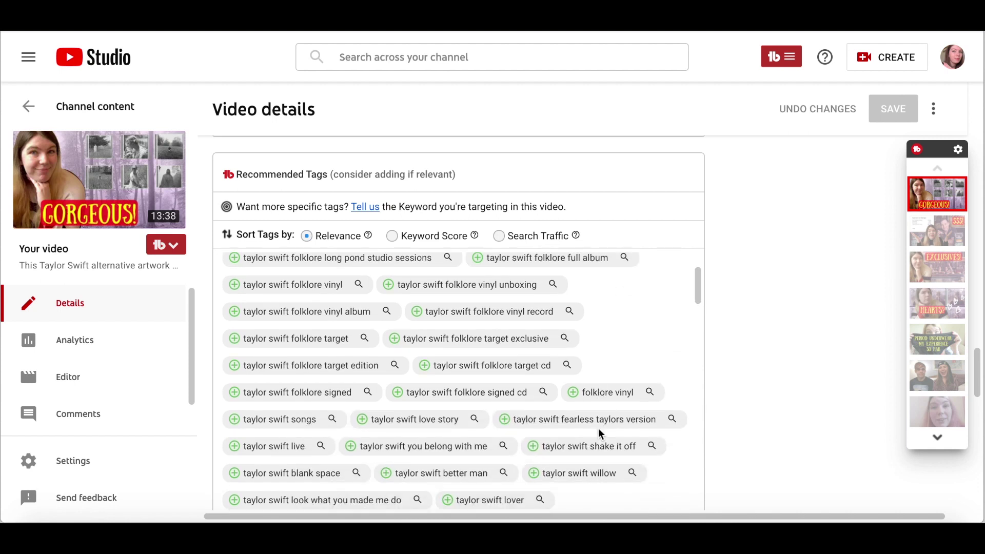
scroll(605, 393, up, 2)
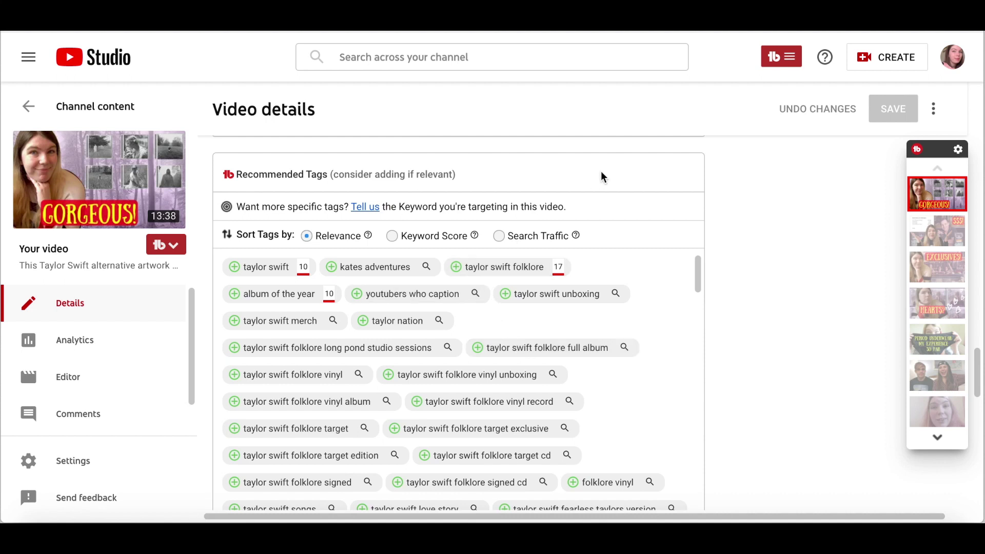
scroll(602, 171, up, 2)
scroll(601, 171, up, 3)
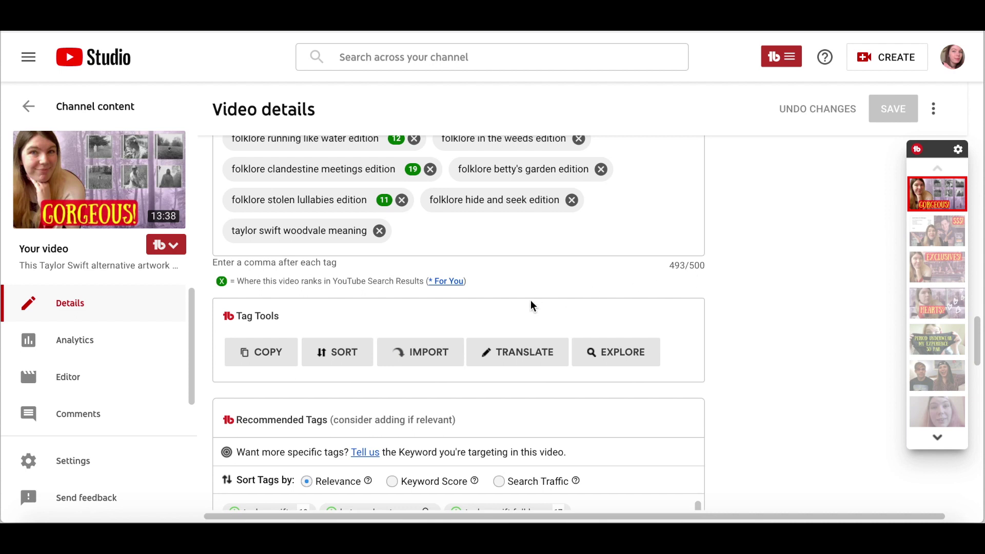
scroll(530, 305, down, 2)
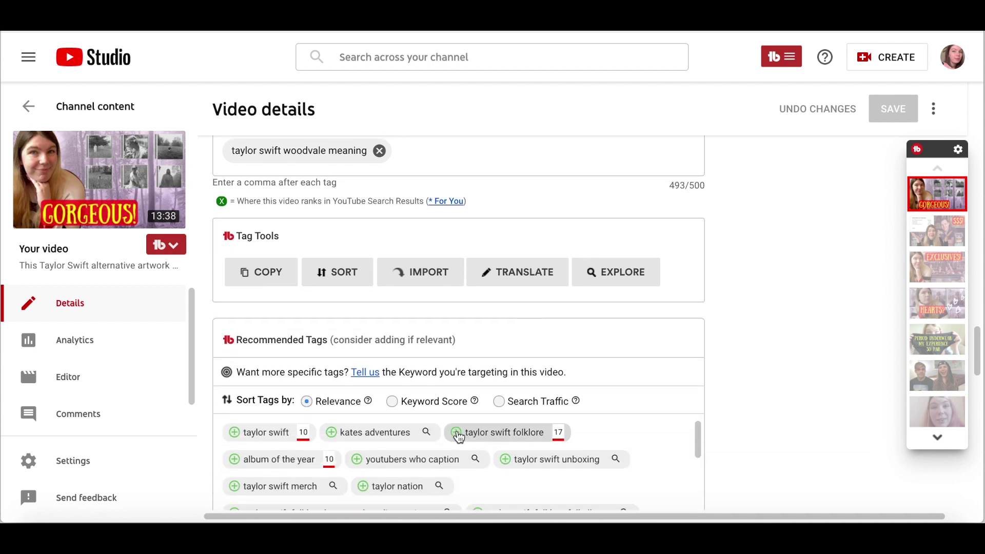
scroll(550, 282, up, 3)
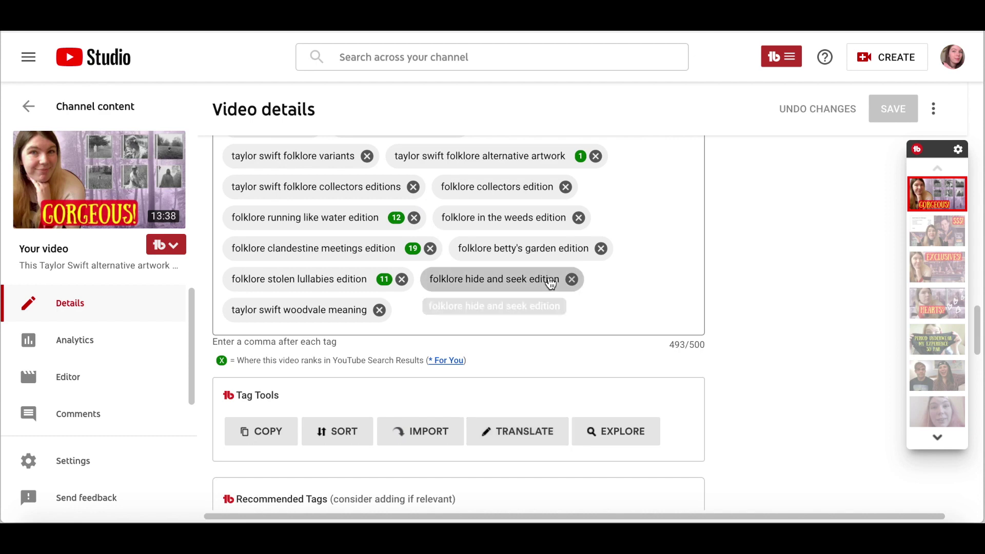
scroll(550, 284, up, 3)
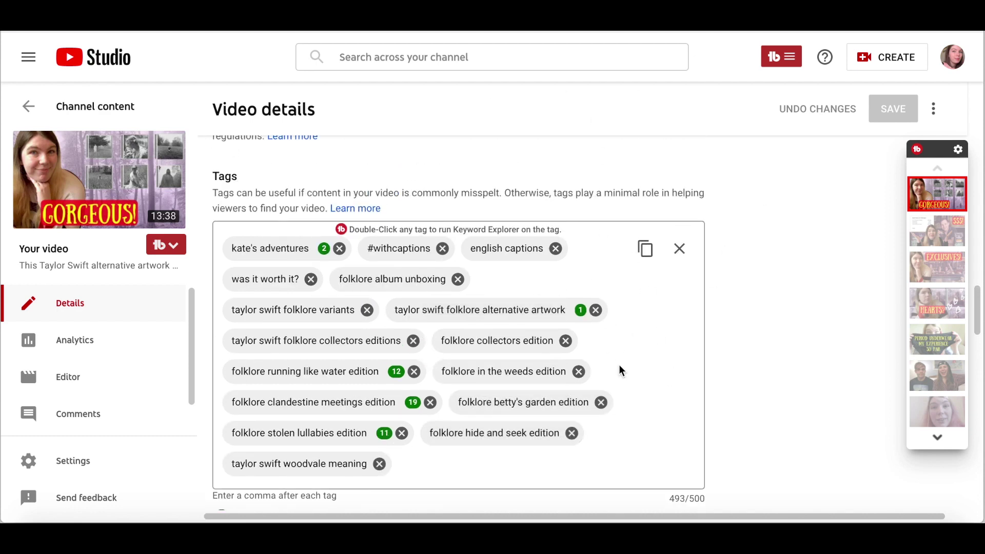
Review the video's language and captions, recording date and location, and licence and distribution settings.
scroll(618, 364, down, 12)
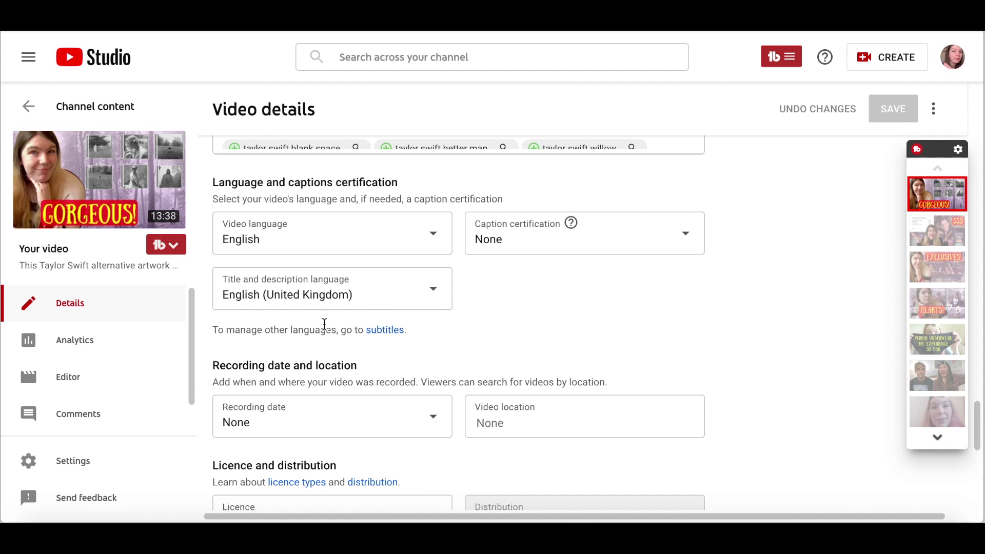
scroll(265, 307, down, 3)
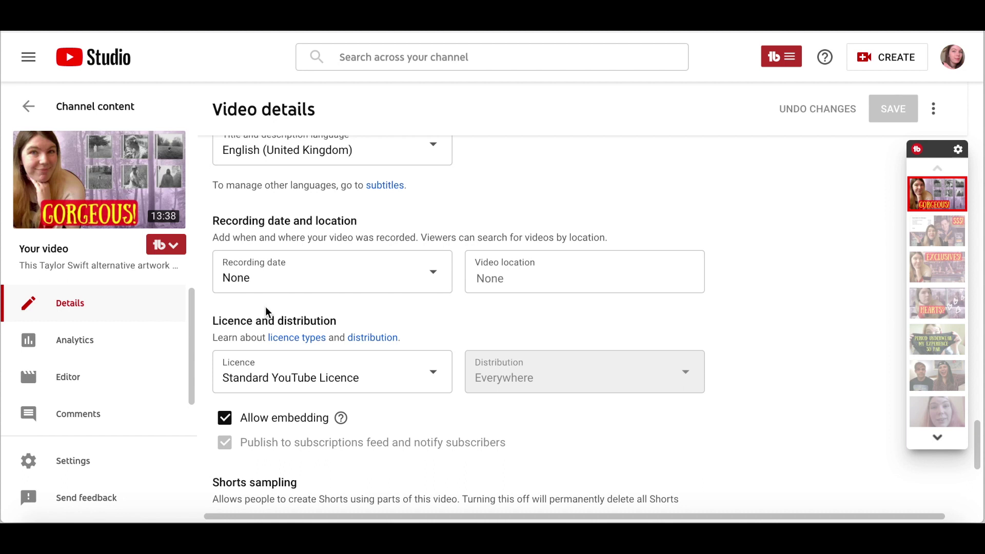
scroll(287, 314, down, 1)
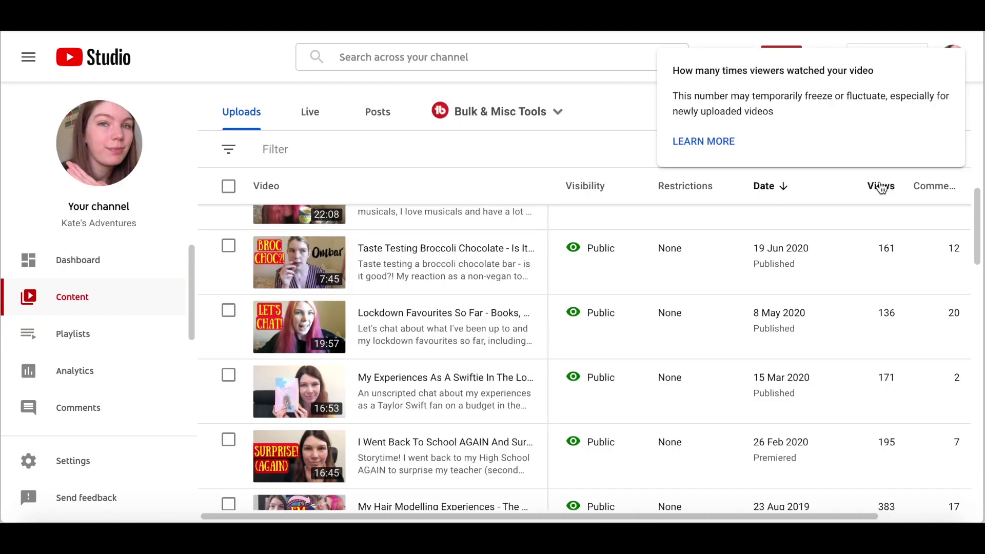
Sort the channel's uploads by views, highest first, and look through the ranked list of videos.
click(880, 187)
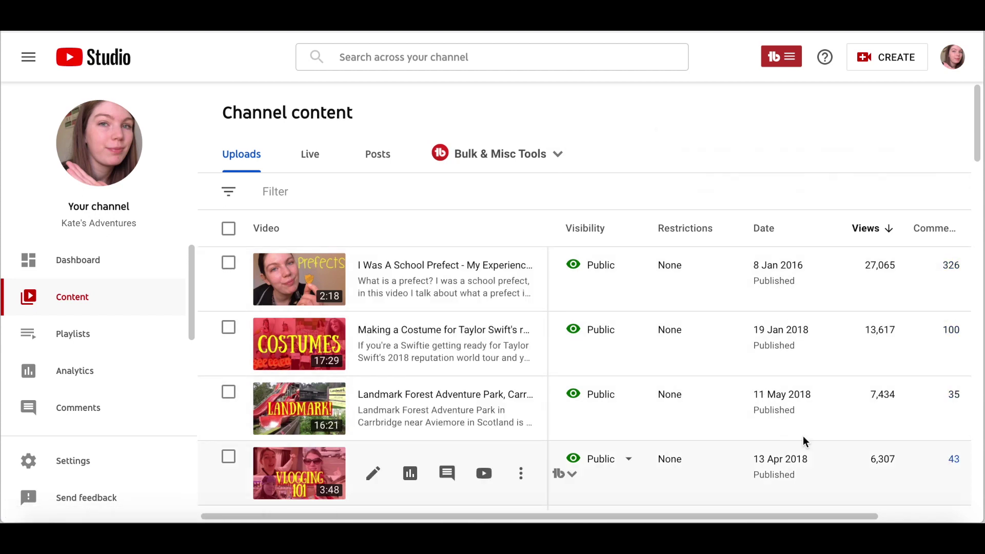
scroll(760, 164, down, 1)
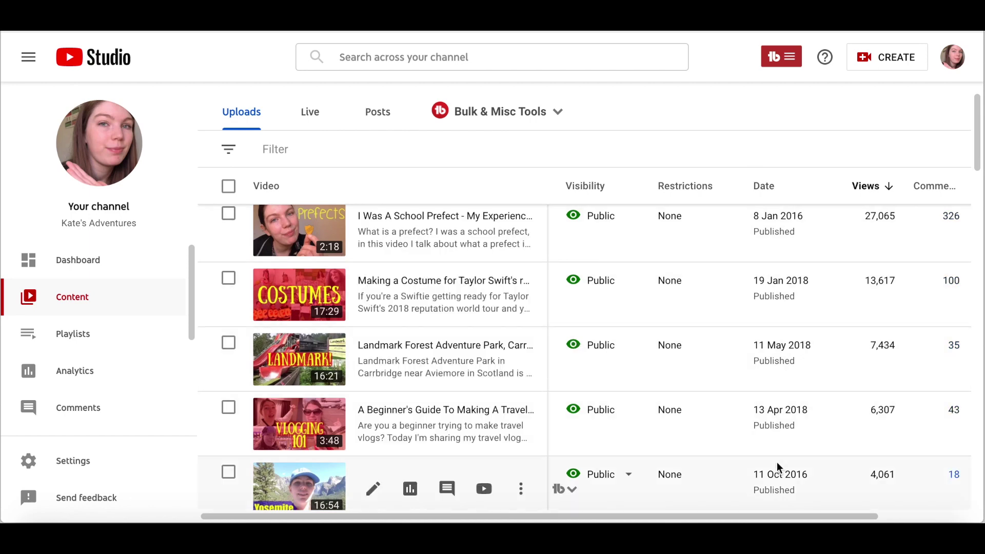
scroll(777, 462, down, 5)
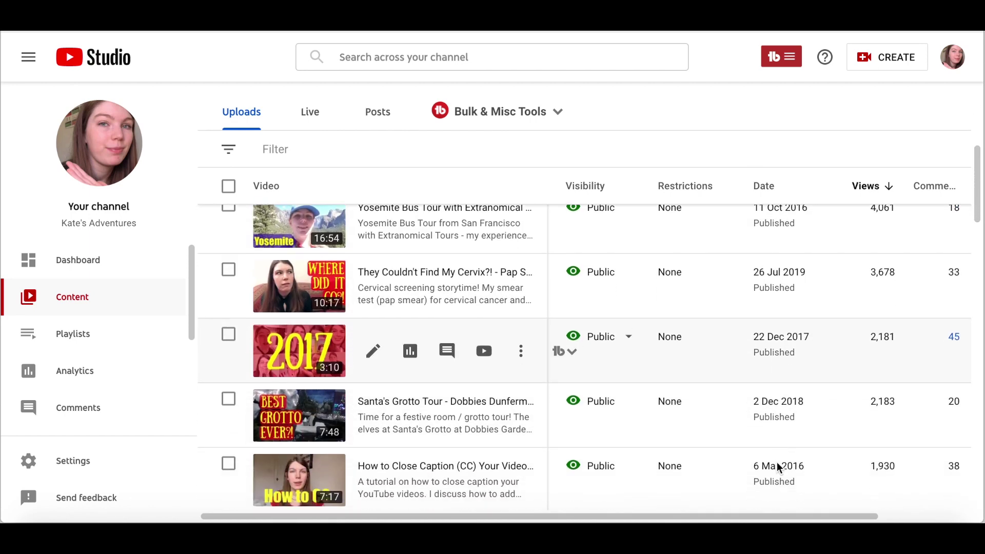
scroll(777, 462, down, 1)
scroll(777, 461, down, 3)
scroll(776, 462, down, 4)
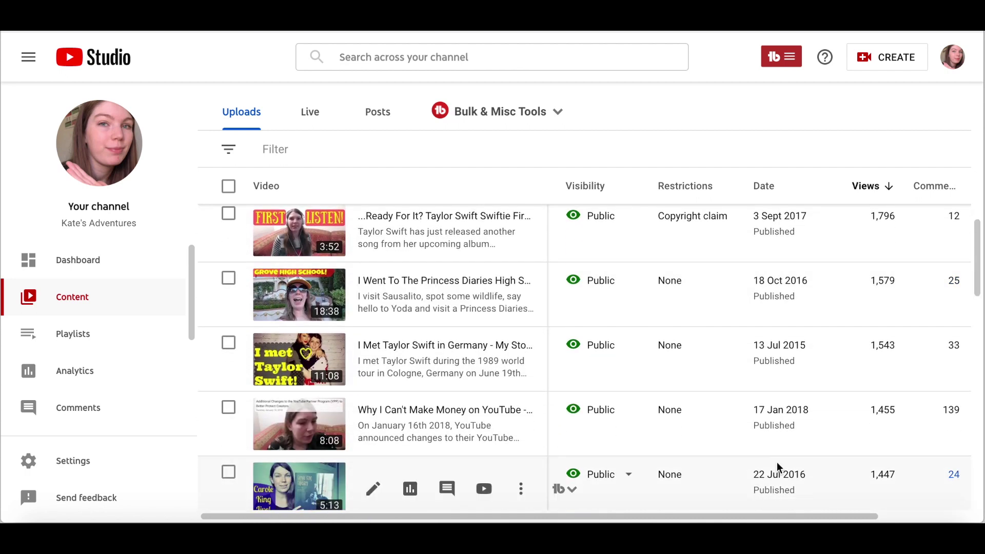
scroll(777, 462, down, 4)
scroll(777, 462, down, 6)
scroll(777, 461, down, 1)
scroll(776, 462, up, 20)
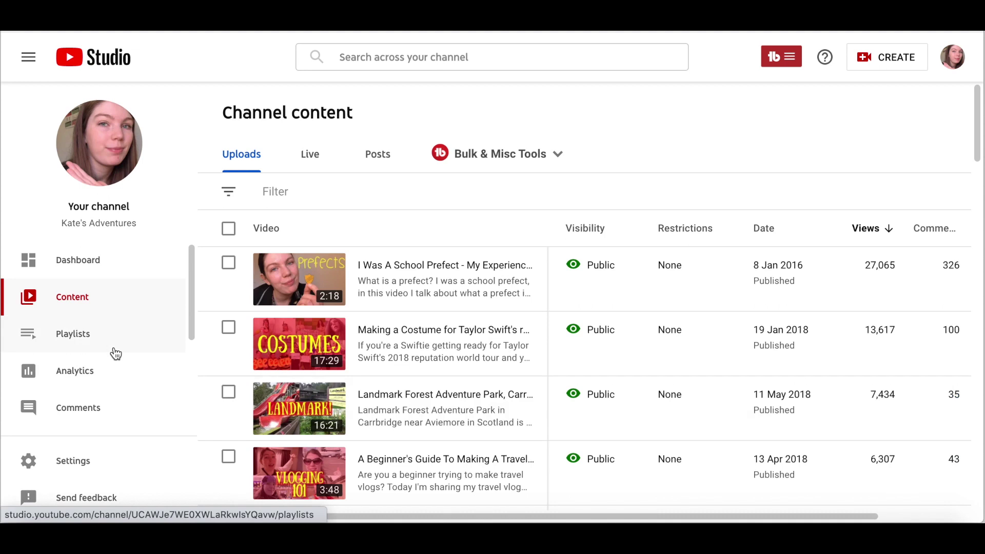
Open the channel analytics overview and examine the views, watch time and realtime figures for the last 28 days.
click(75, 379)
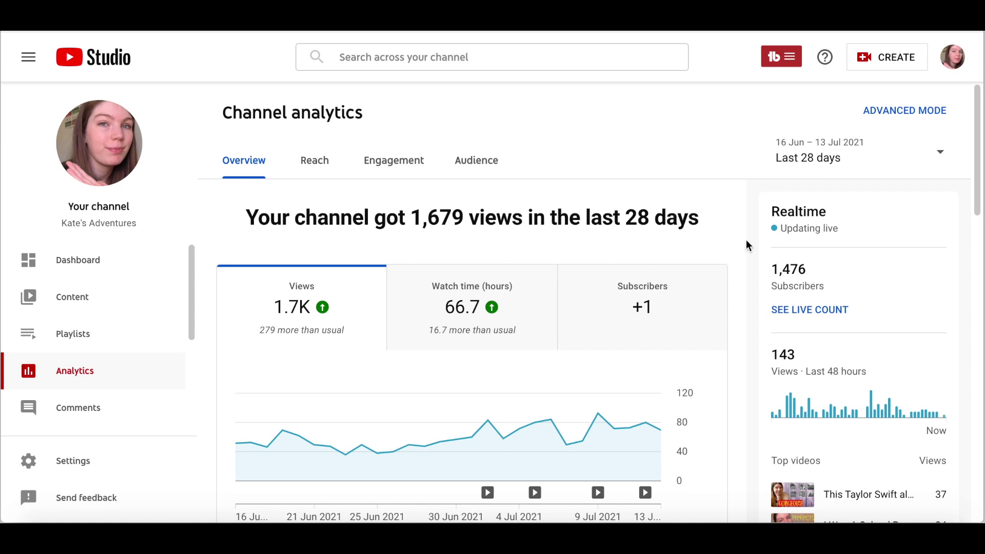
scroll(746, 241, down, 2)
scroll(746, 243, up, 2)
scroll(885, 326, down, 1)
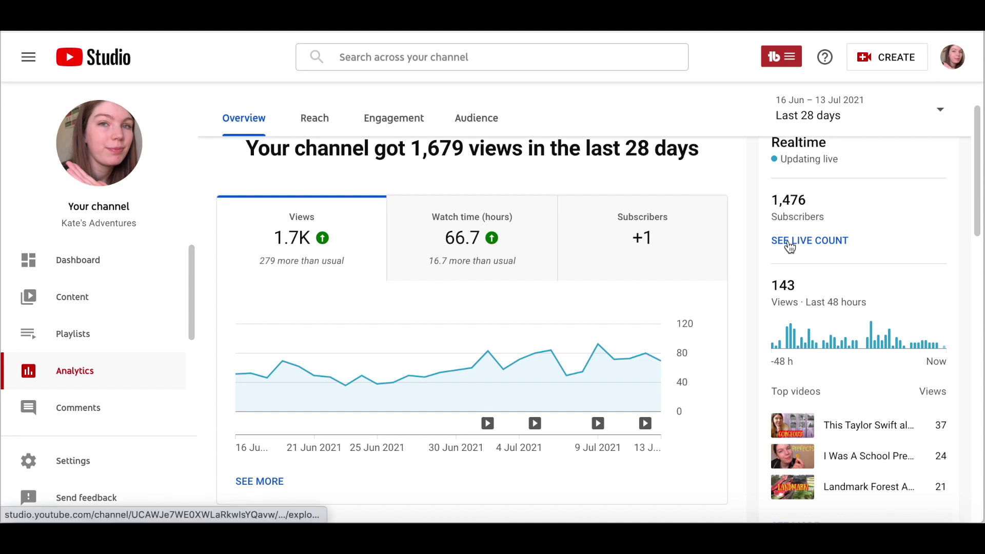
Open the live subscriber count and inspect the 13 Jul 2021 point on the channel growth graph.
click(803, 246)
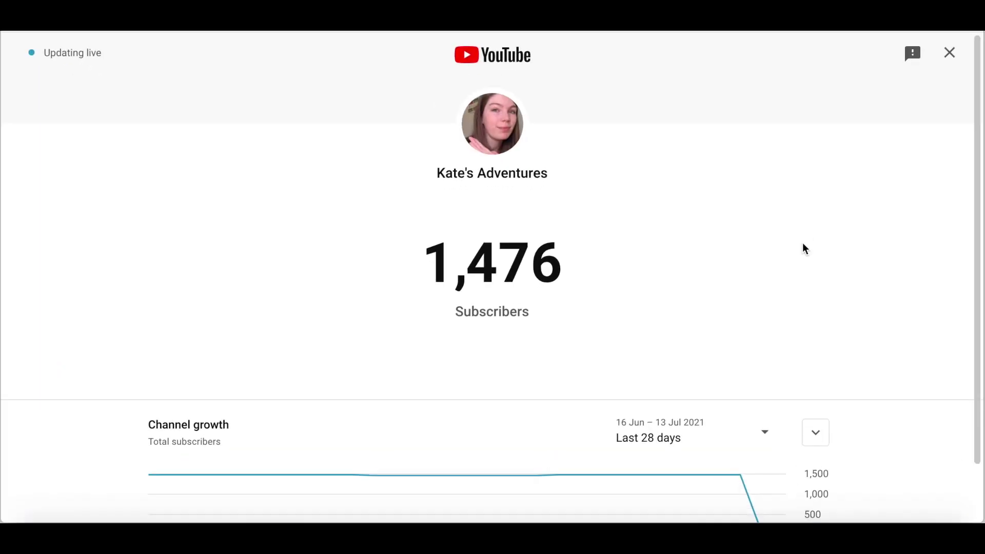
scroll(767, 347, down, 2)
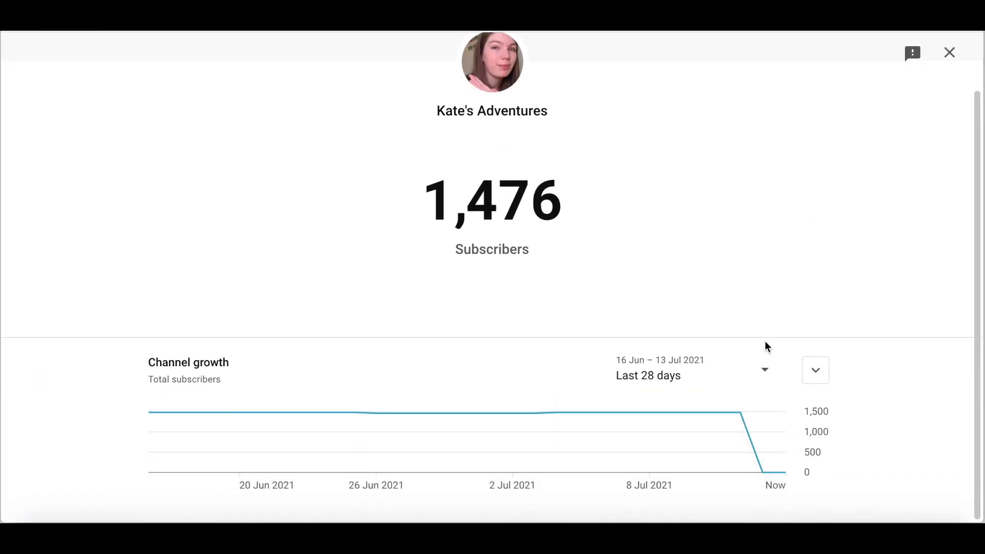
scroll(768, 348, up, 2)
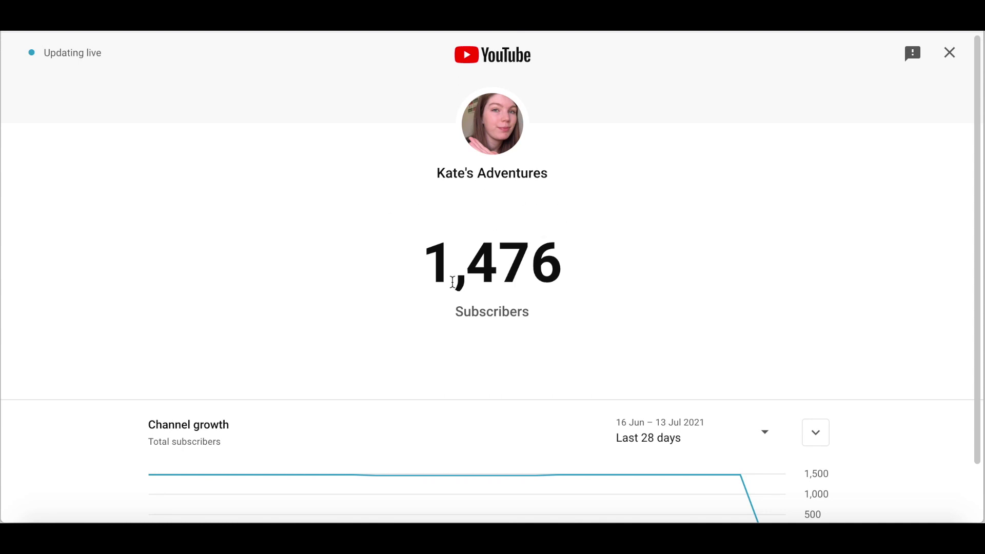
scroll(420, 285, down, 1)
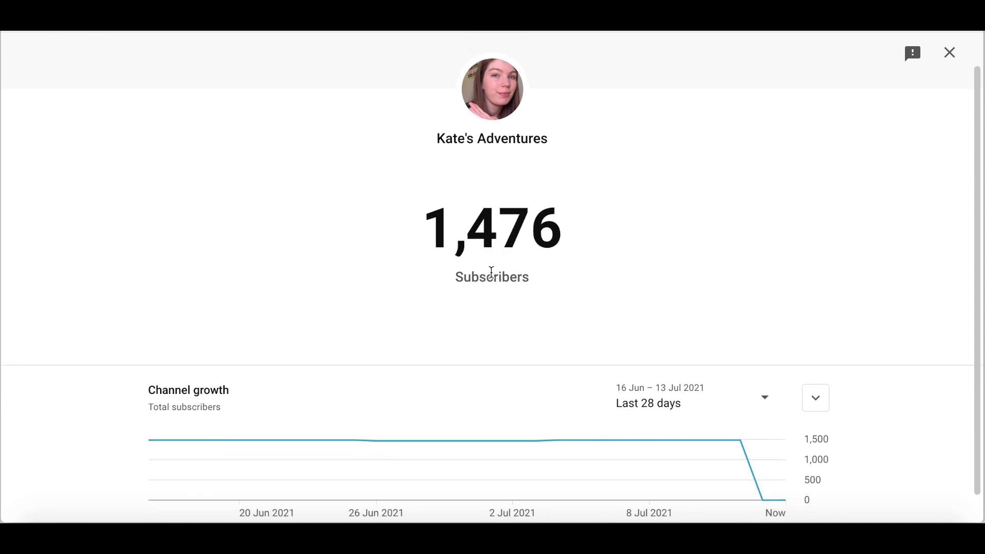
scroll(495, 275, down, 1)
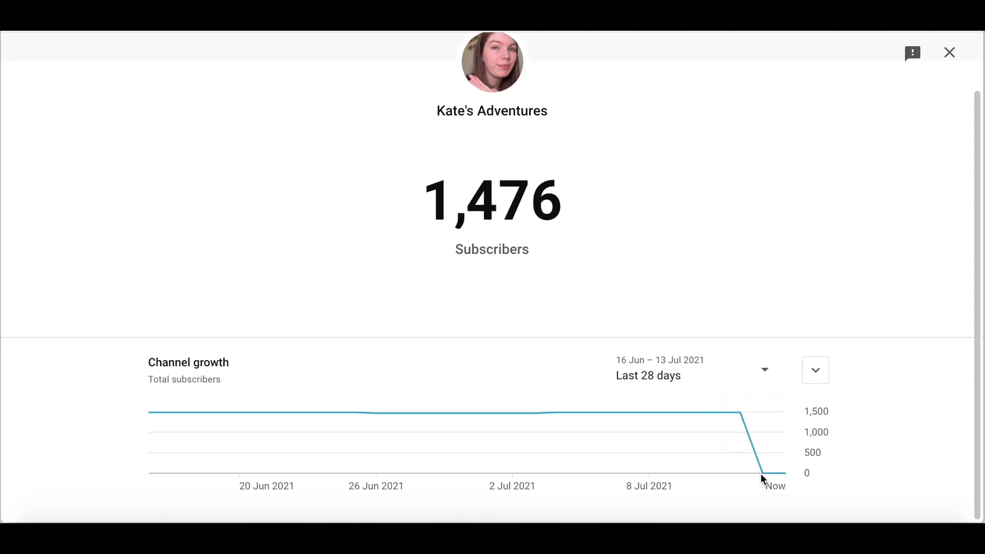
mouse_move(764, 477)
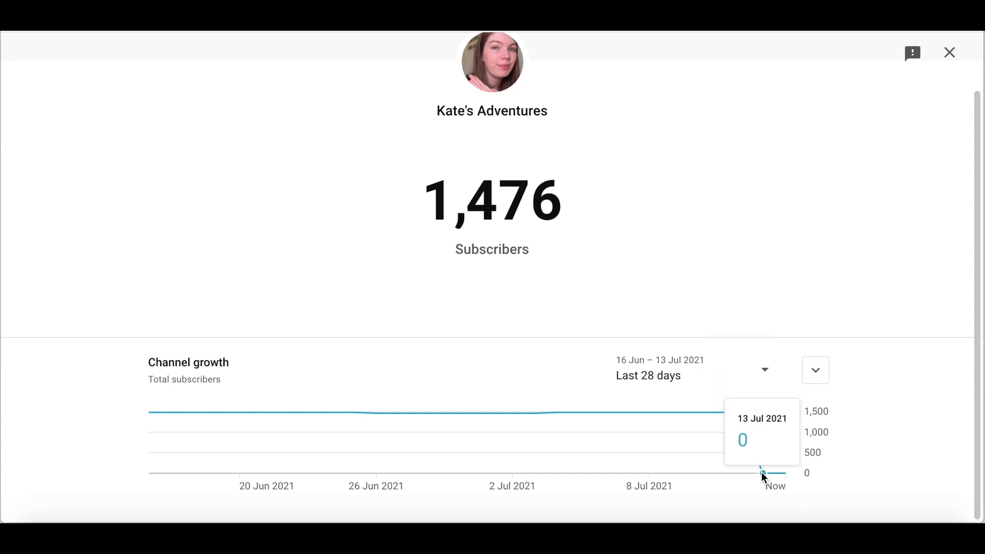